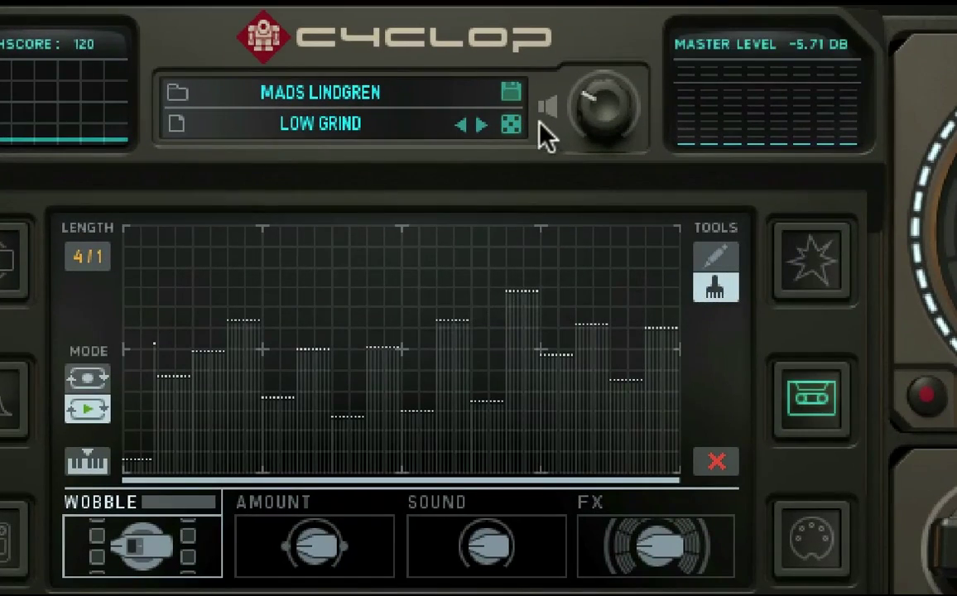
# Load a random preset, then advance two presets forward to SLOWDRILL
pyautogui.click(510, 125)
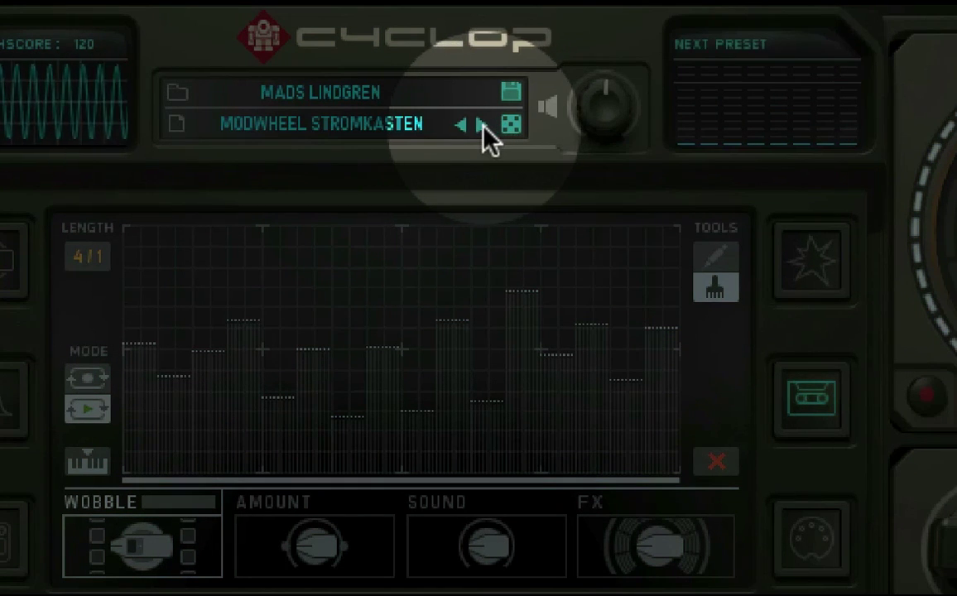
pyautogui.click(481, 124)
pyautogui.click(481, 124)
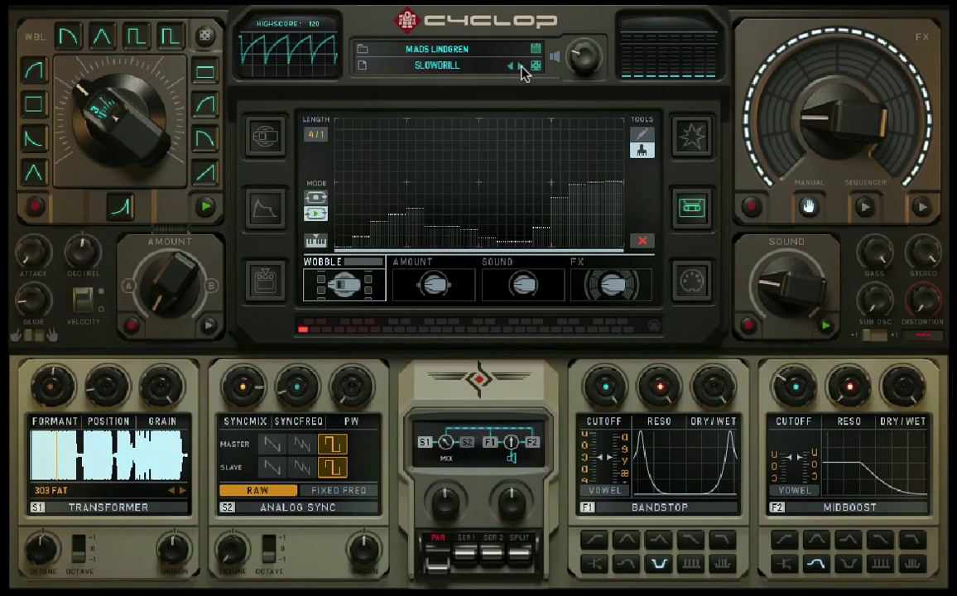
pyautogui.click(457, 67)
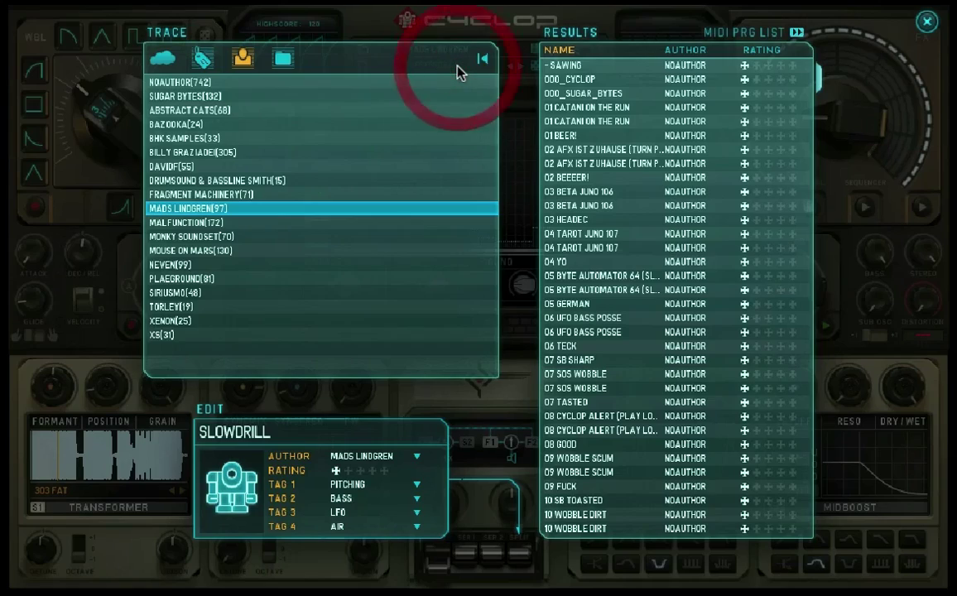
pyautogui.click(928, 22)
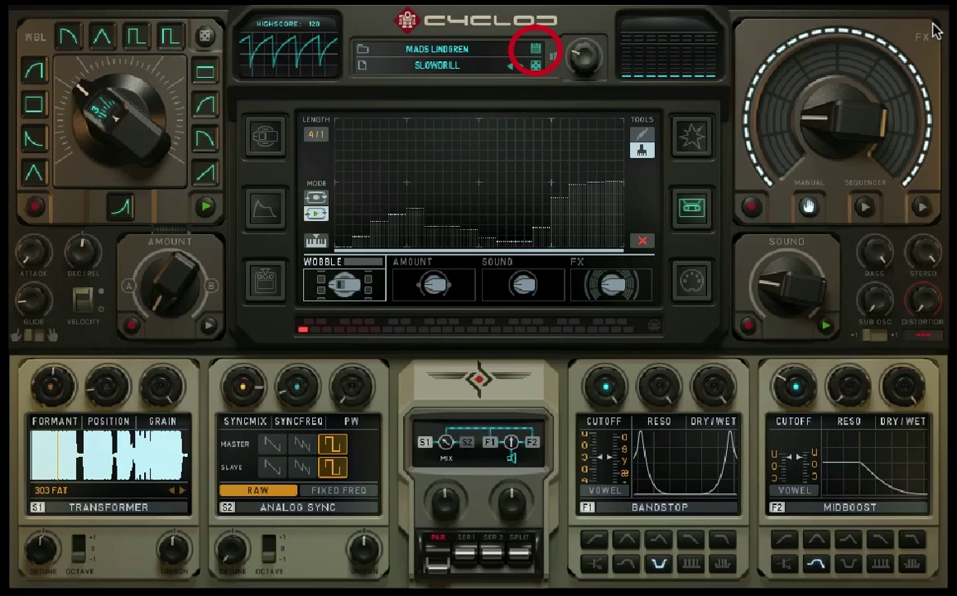
pyautogui.click(535, 50)
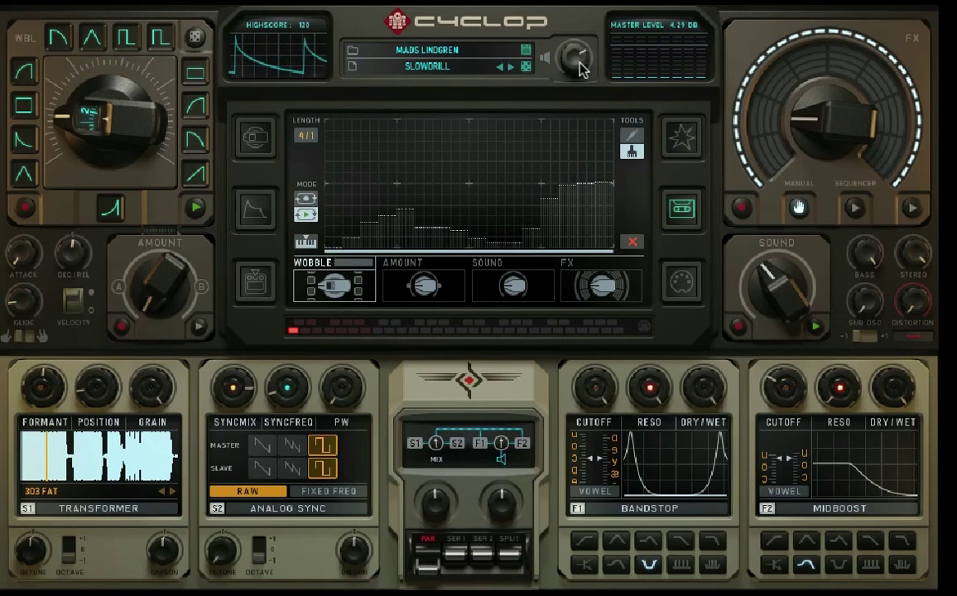
# Open the preset browser from the preset name and expand the MIDI PRG LIST
pyautogui.click(431, 67)
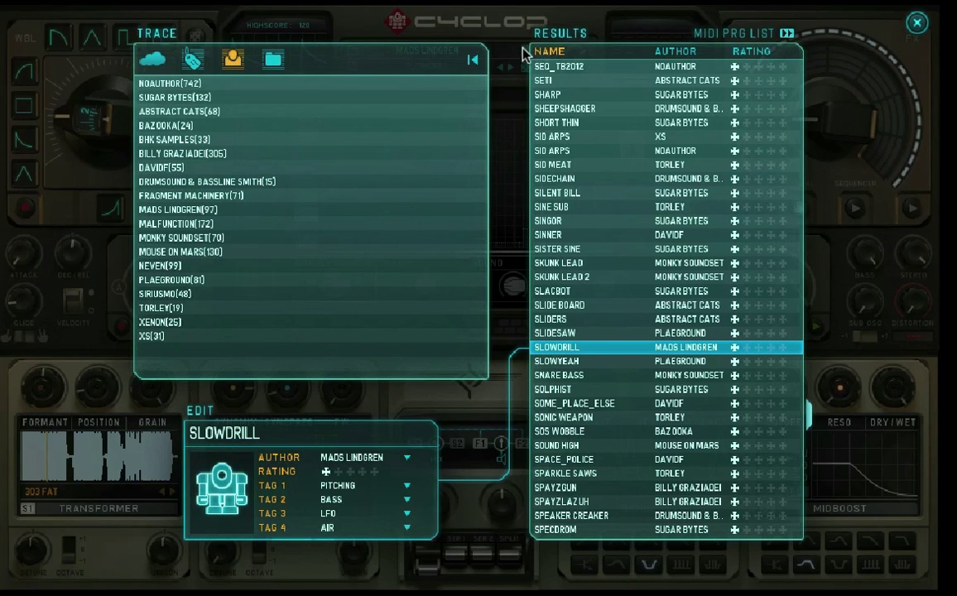
pyautogui.click(788, 35)
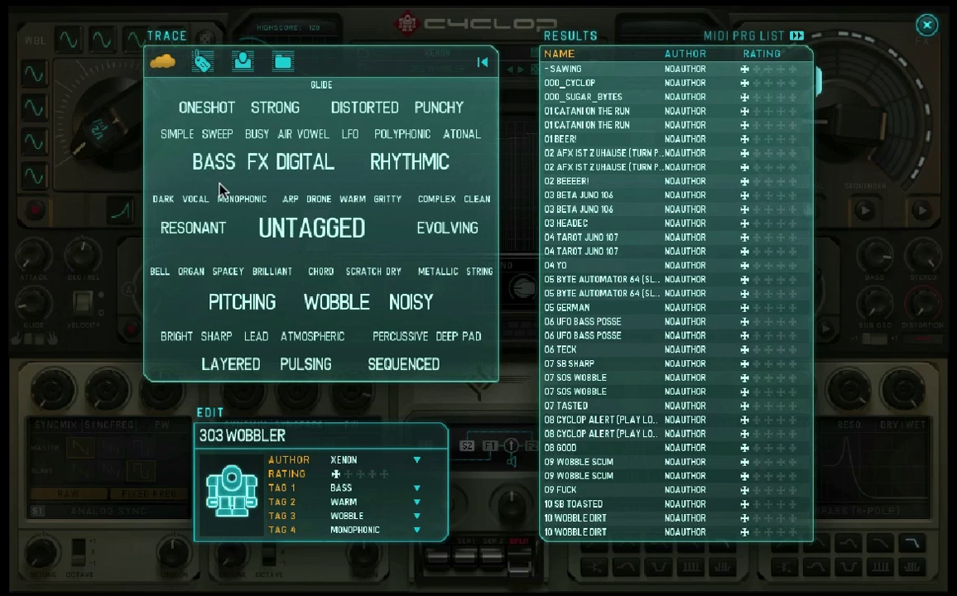
# Filter by DIGITAL and LAYERED tags twice, resetting each time, then show the alphabetical tag list
pyautogui.click(302, 164)
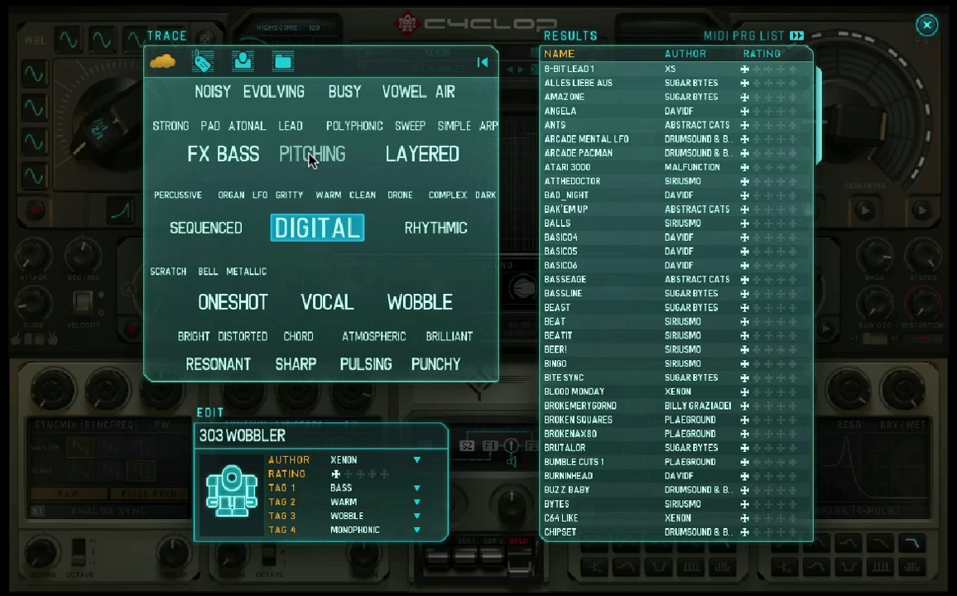
pyautogui.click(408, 157)
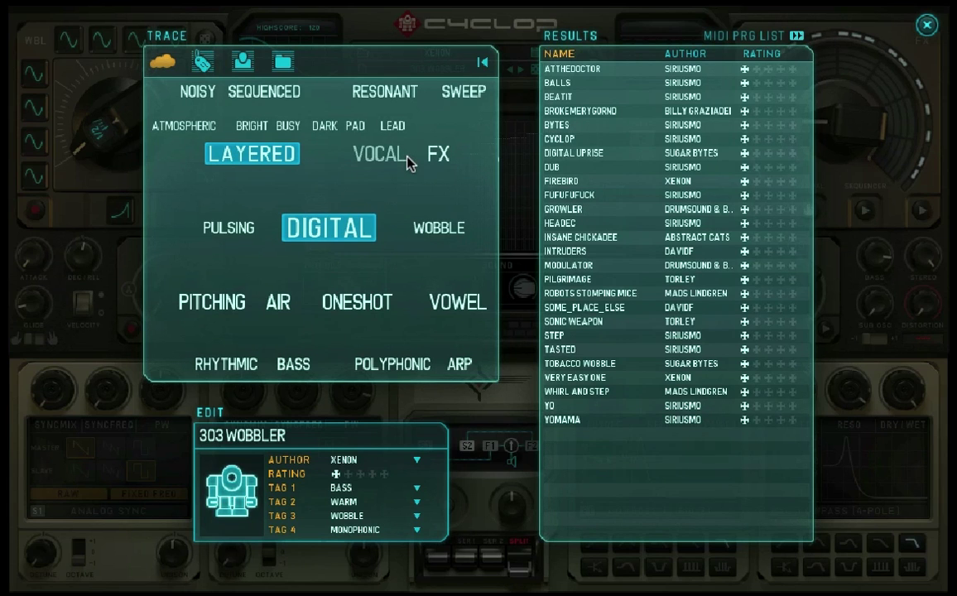
pyautogui.click(483, 63)
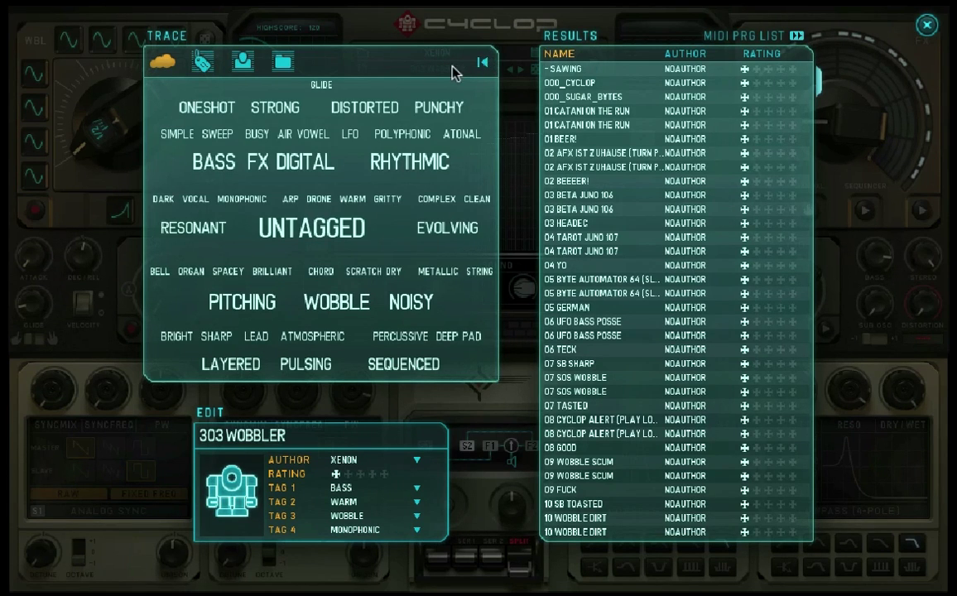
pyautogui.click(308, 160)
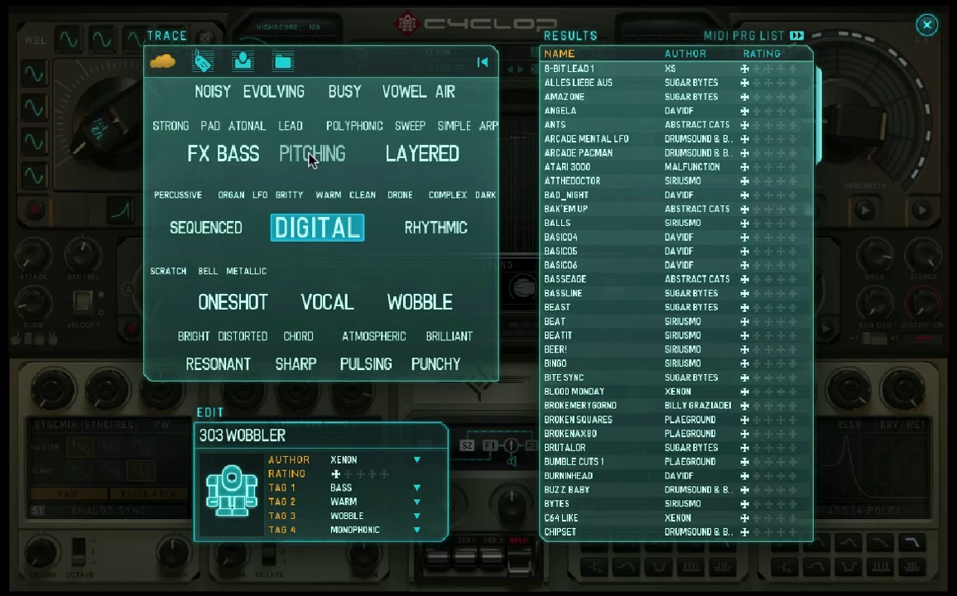
pyautogui.click(404, 161)
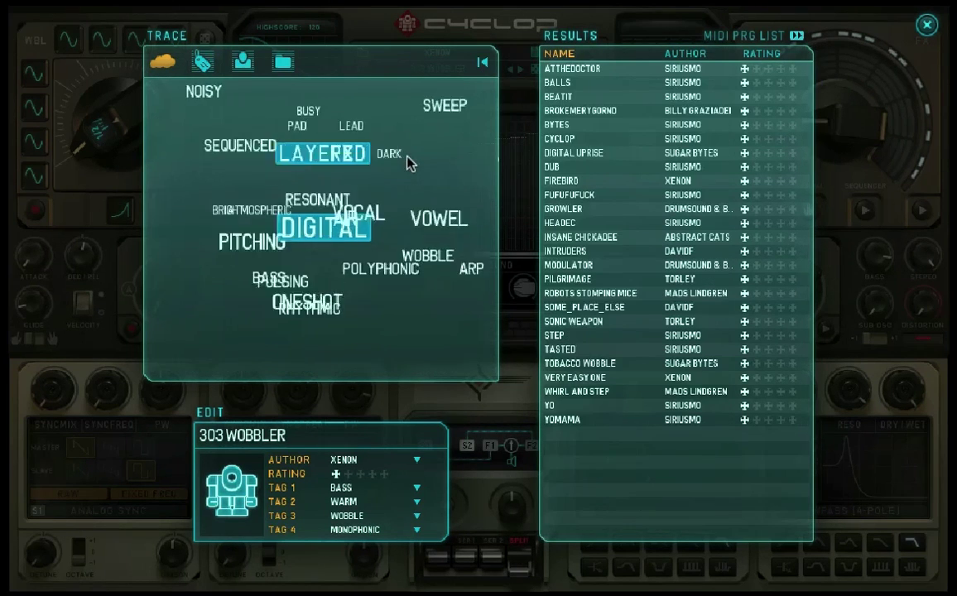
pyautogui.click(484, 64)
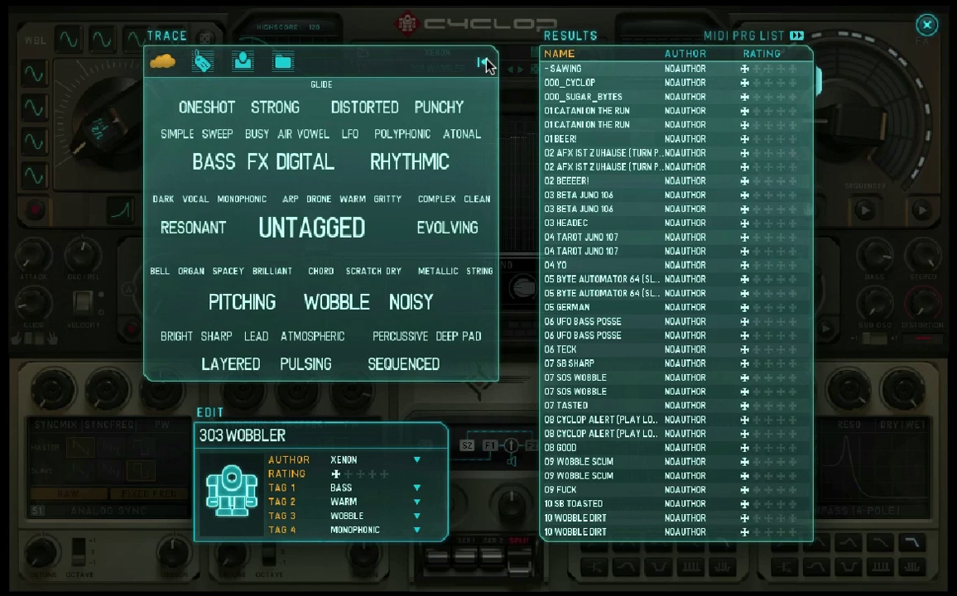
pyautogui.click(197, 64)
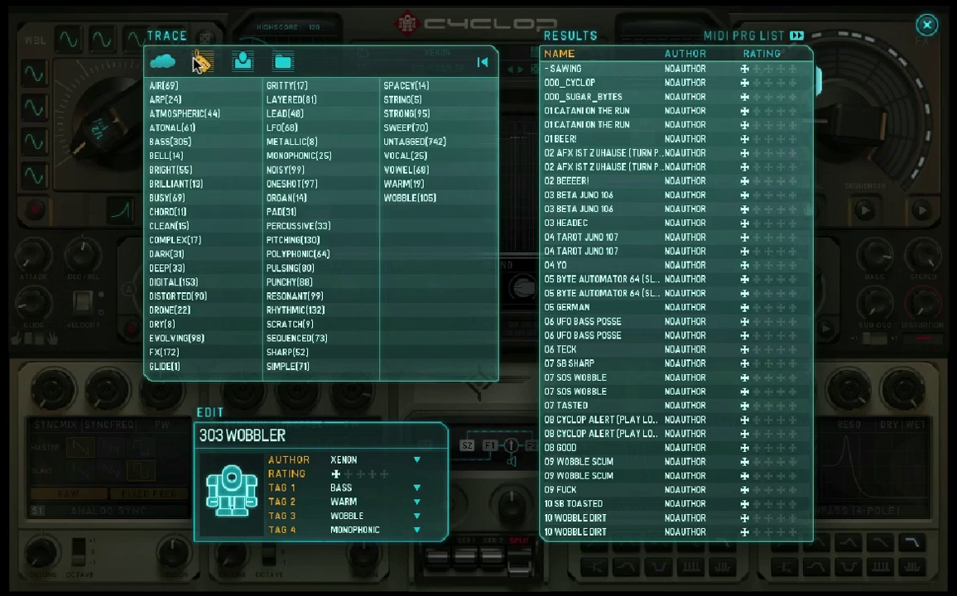
# Filter by BELL and PITCHING, reset, then switch to author view and show one author's 18 presets
pyautogui.click(168, 156)
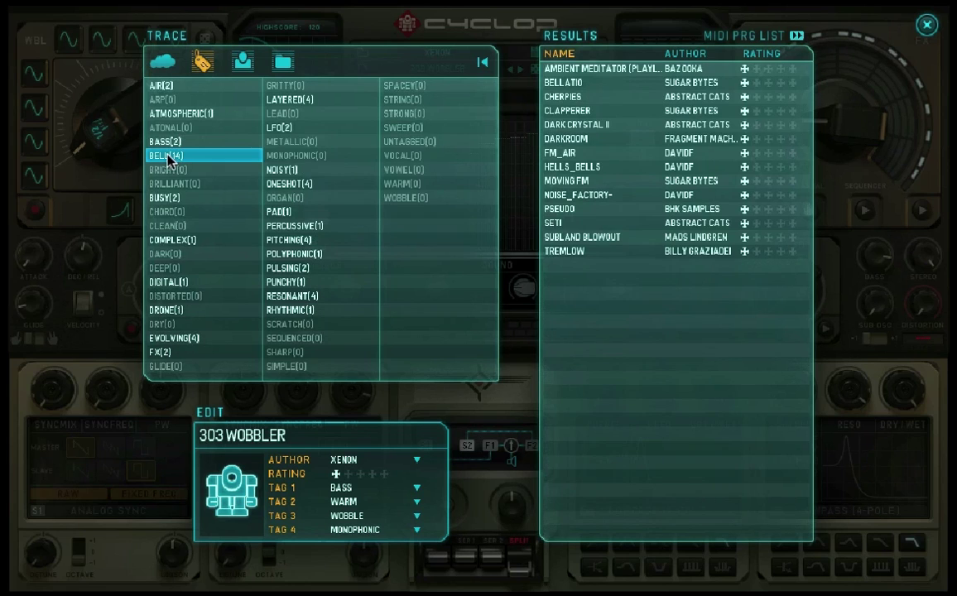
pyautogui.click(290, 240)
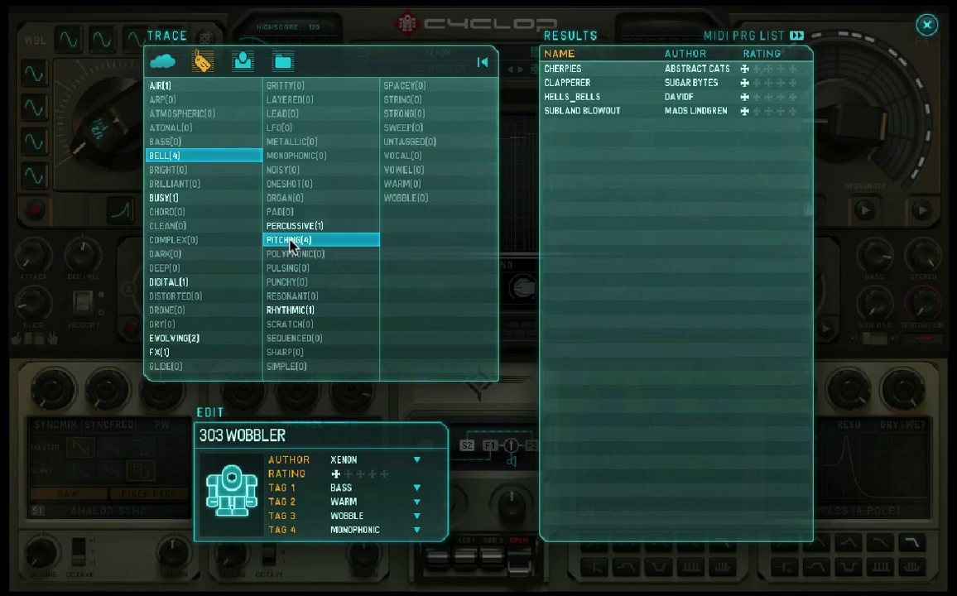
pyautogui.click(485, 64)
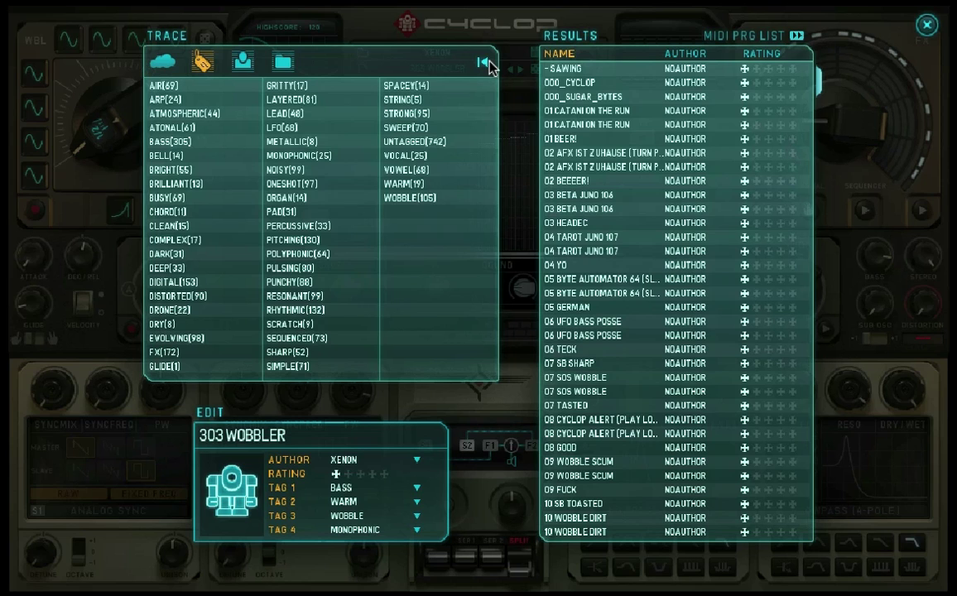
pyautogui.click(244, 64)
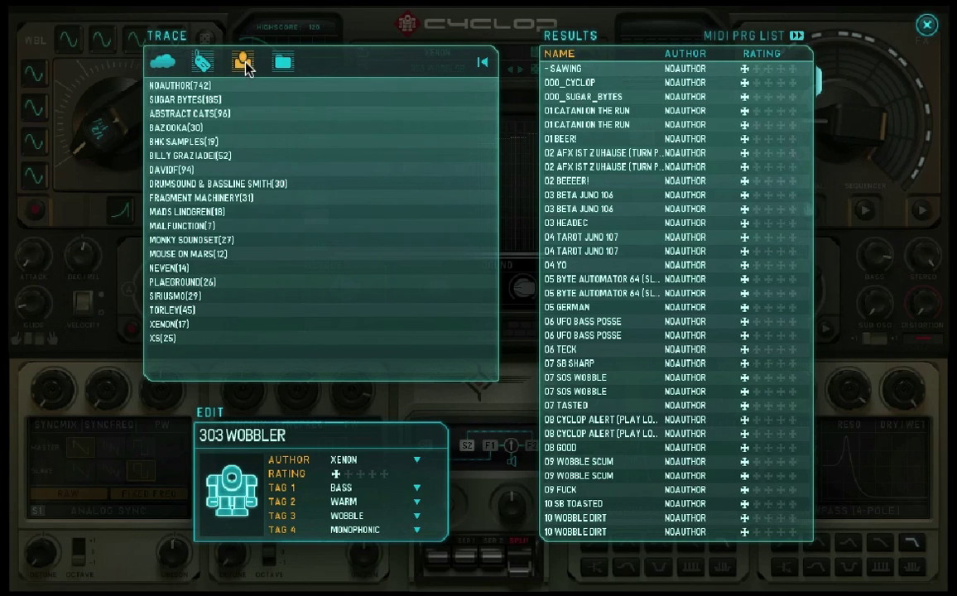
pyautogui.click(199, 214)
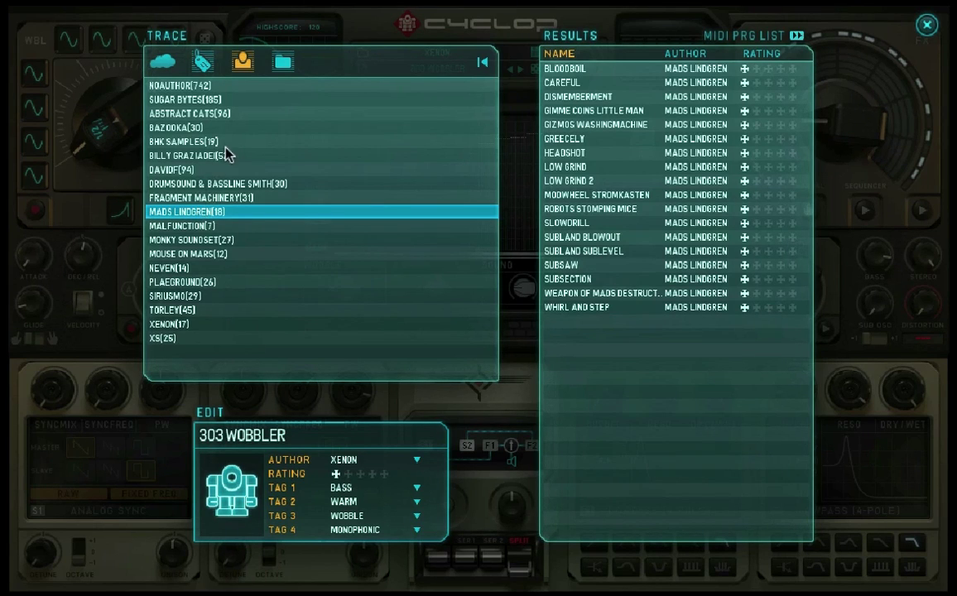
# Clear the author filter, load GROAR from the SB TWISTED(30) folder, and close the browser
pyautogui.click(483, 64)
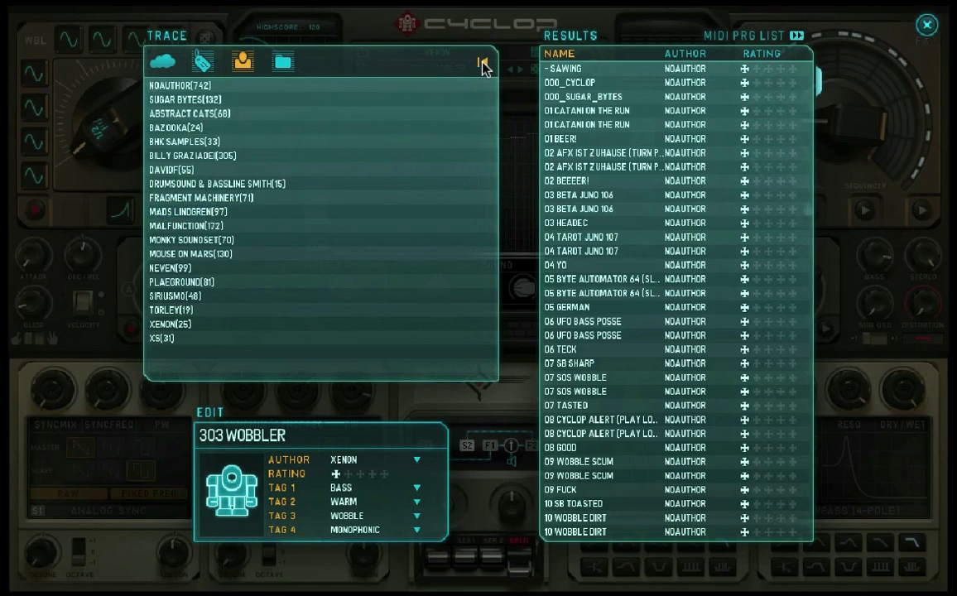
pyautogui.click(283, 65)
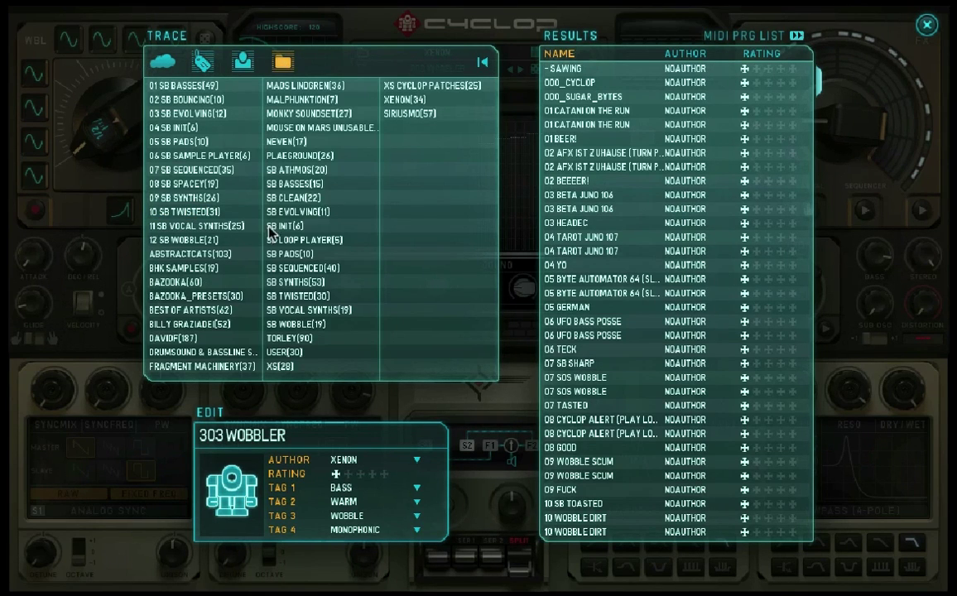
pyautogui.click(283, 297)
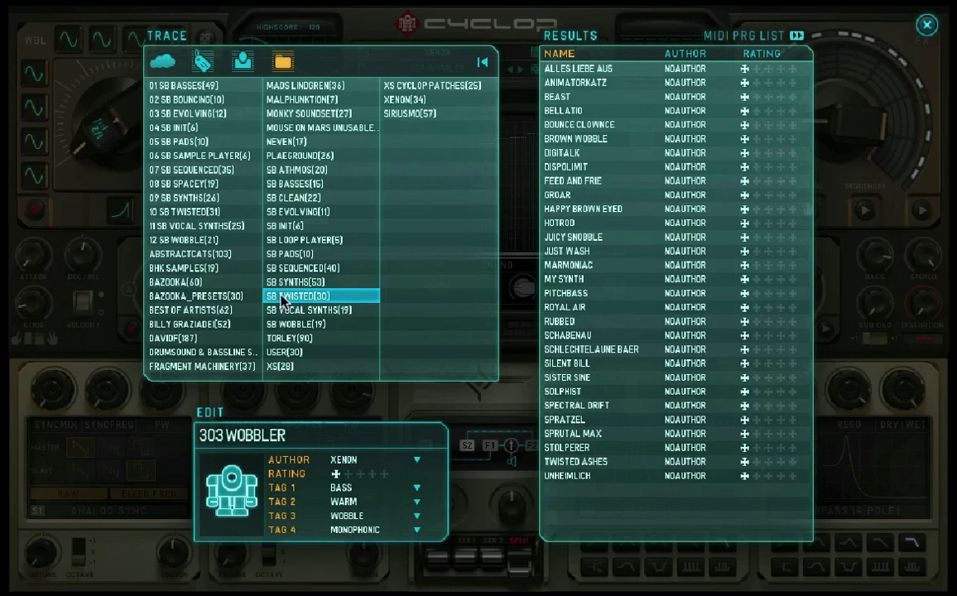
pyautogui.click(569, 197)
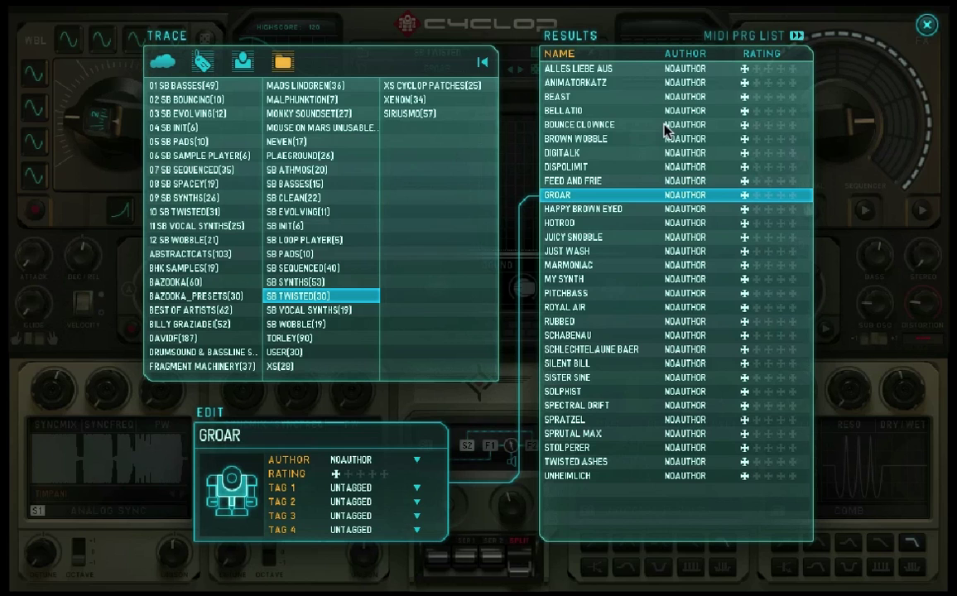
pyautogui.click(925, 28)
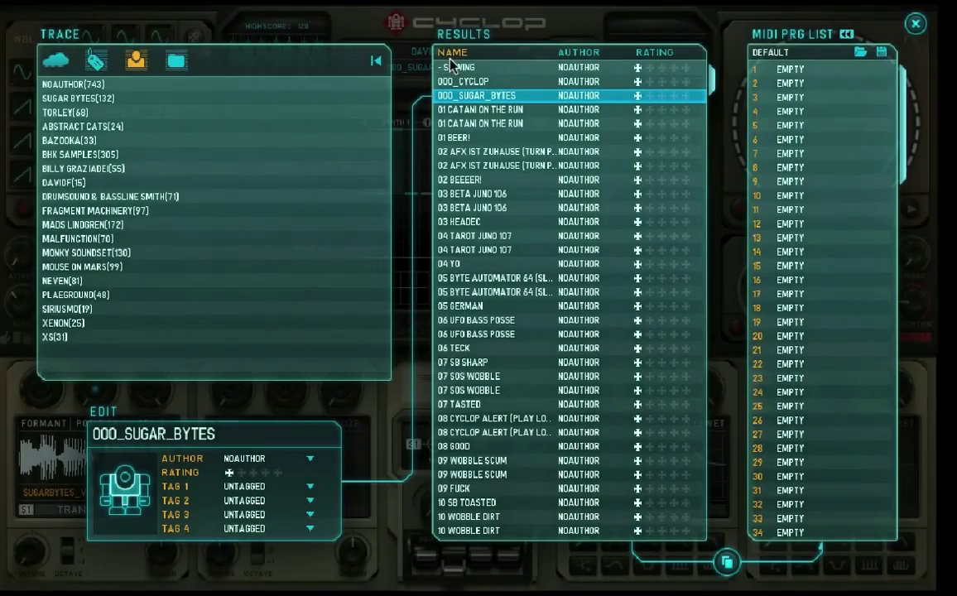
# Fill MIDI program slots 1–3 with 02 AFX IST ZUHAUSE, 06 TECK and CAKE from BHK SAMPLES
pyautogui.click(845, 34)
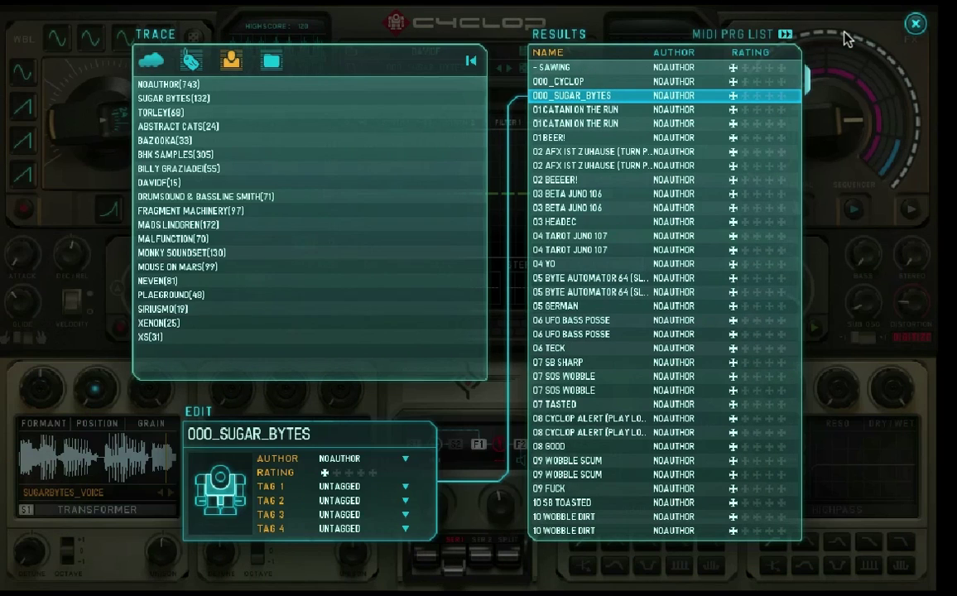
pyautogui.click(784, 35)
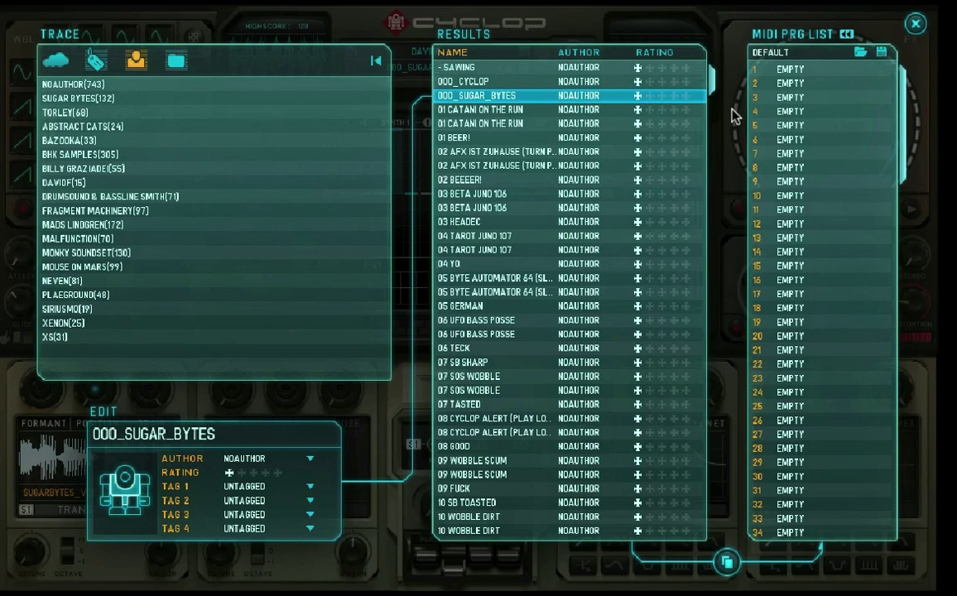
pyautogui.moveTo(900, 125); pyautogui.dragTo(899, 100)
pyautogui.moveTo(478, 156); pyautogui.dragTo(762, 70)
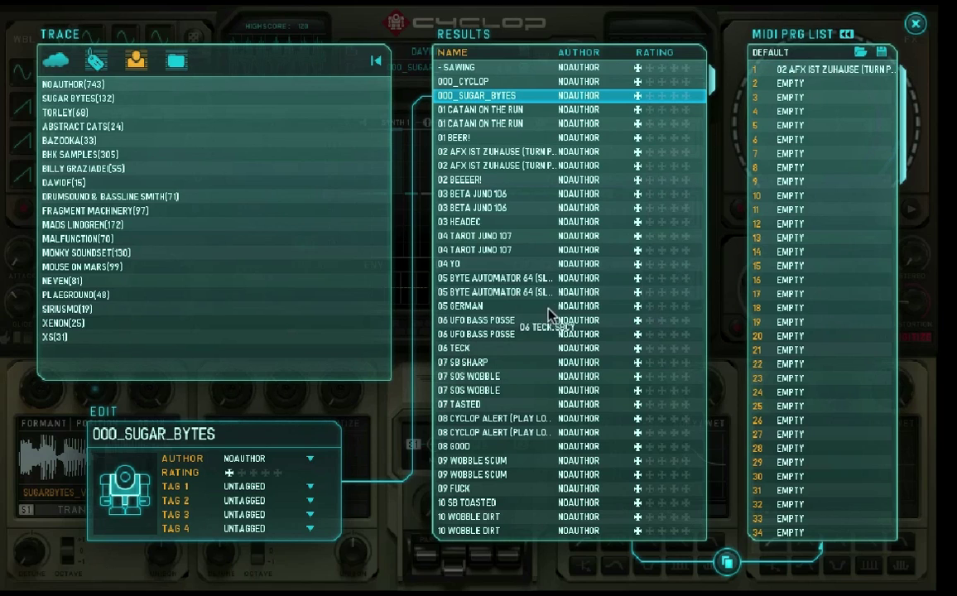
pyautogui.moveTo(549, 315); pyautogui.dragTo(807, 85)
pyautogui.click(83, 154)
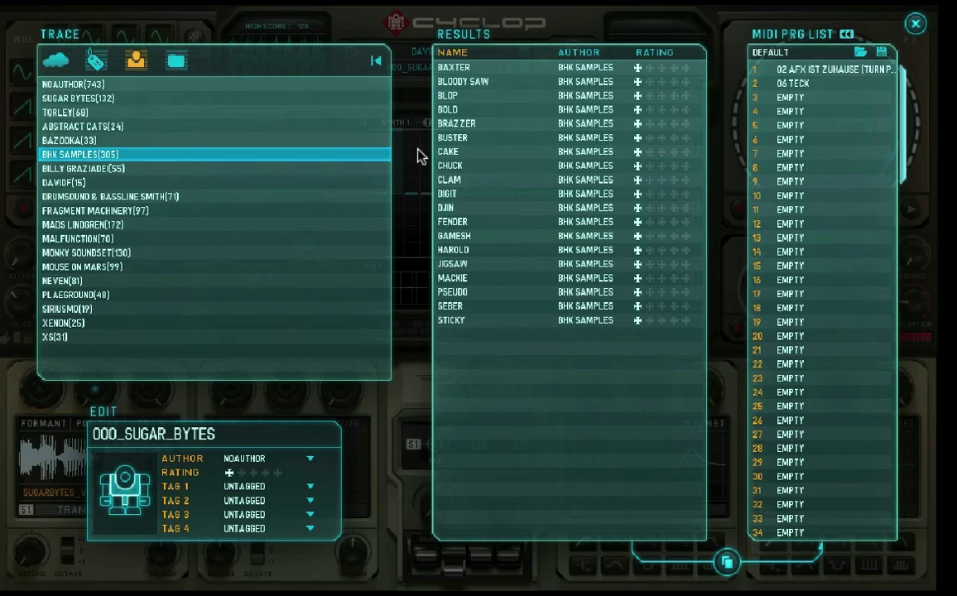
pyautogui.moveTo(478, 156); pyautogui.dragTo(806, 100)
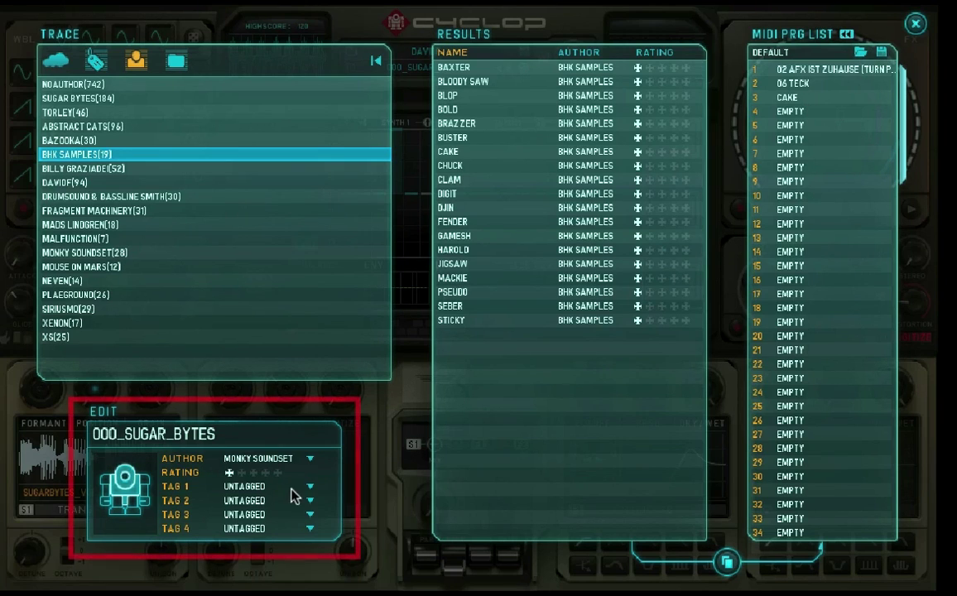
# Set TAG 1 to METALLIC, TAG 2 to WOBBLE and TAG 3 to DRONE
pyautogui.click(307, 491)
pyautogui.click(372, 428)
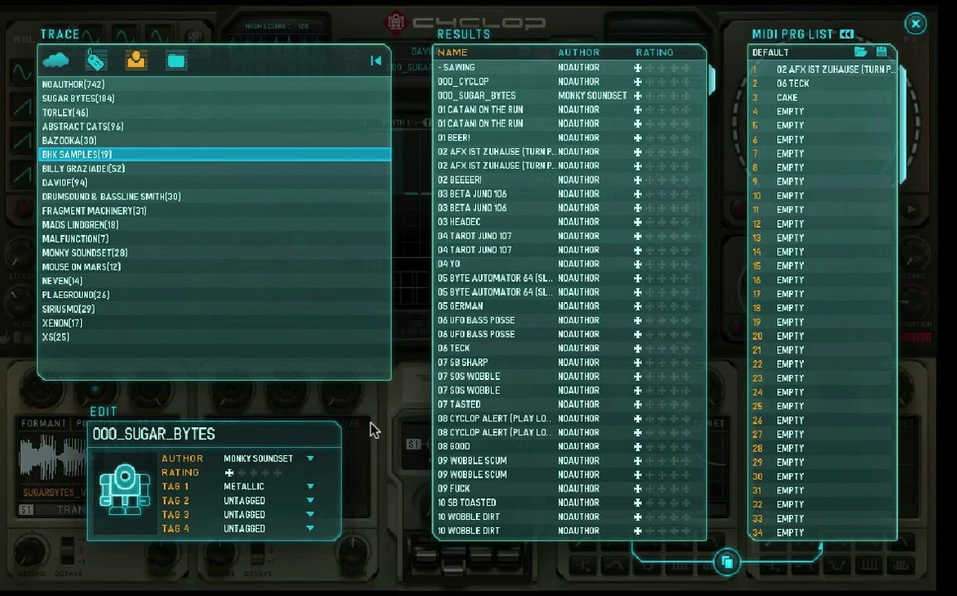
pyautogui.click(309, 501)
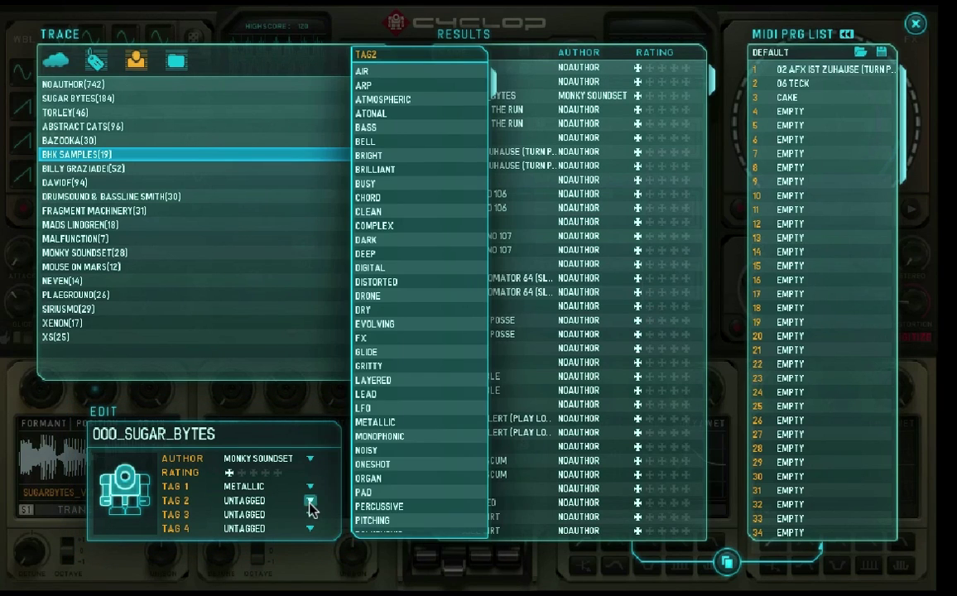
pyautogui.scroll(-6, 370, 520)
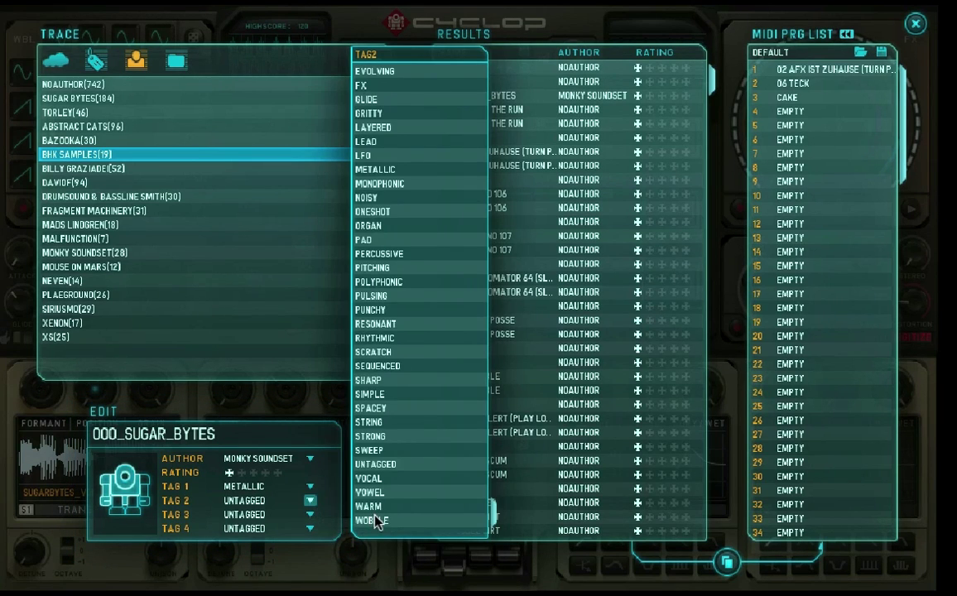
pyautogui.click(376, 520)
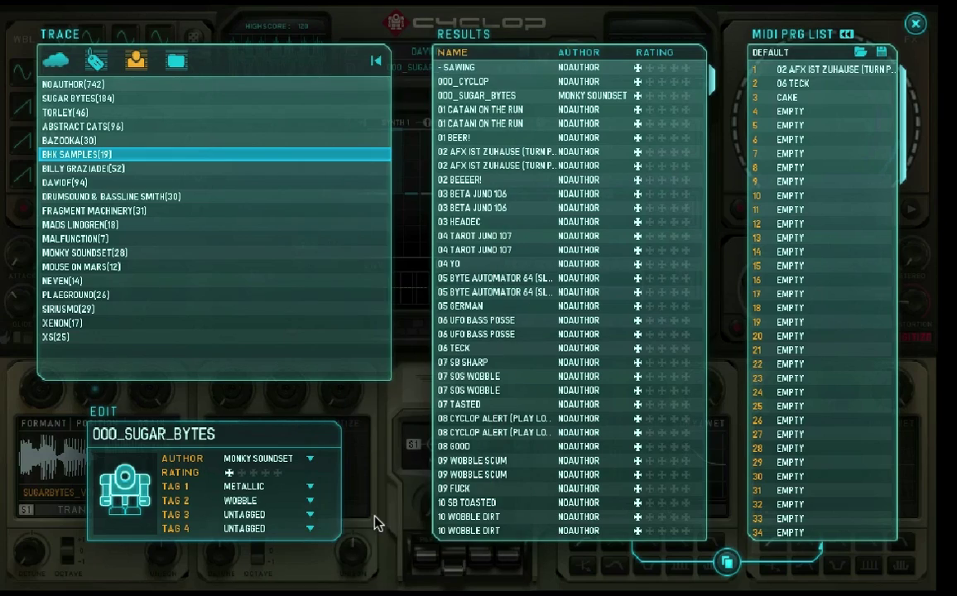
pyautogui.click(310, 515)
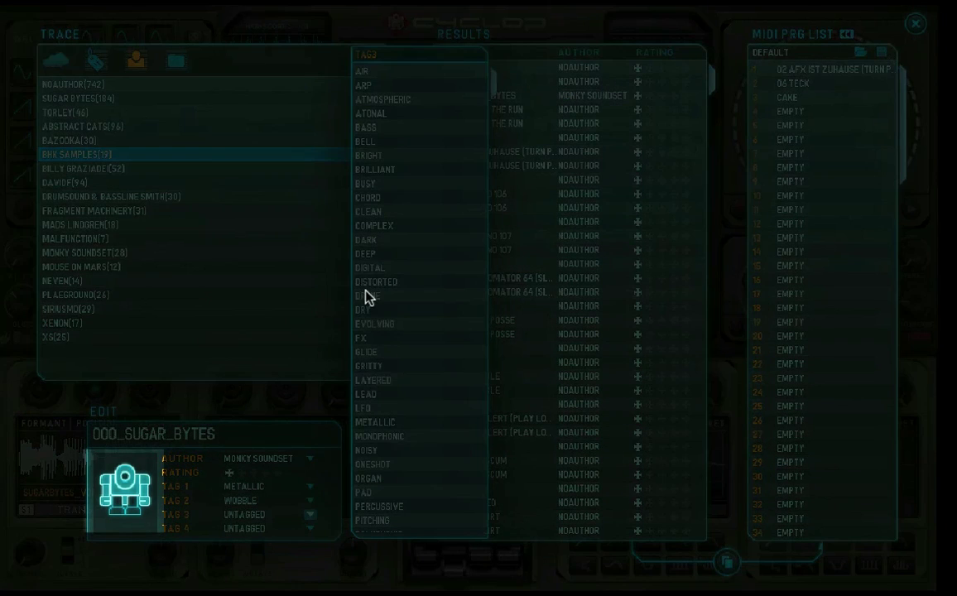
pyautogui.click(367, 296)
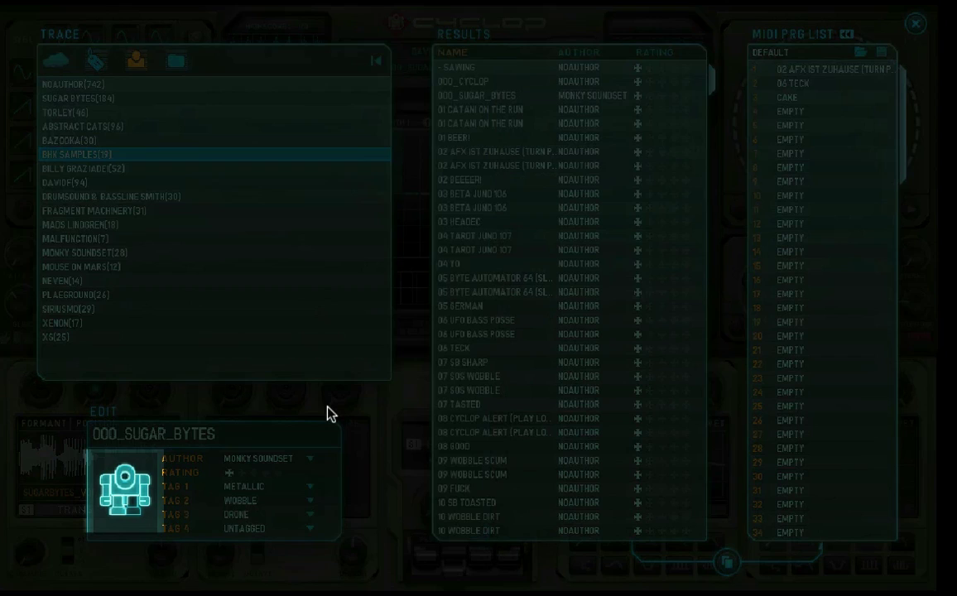